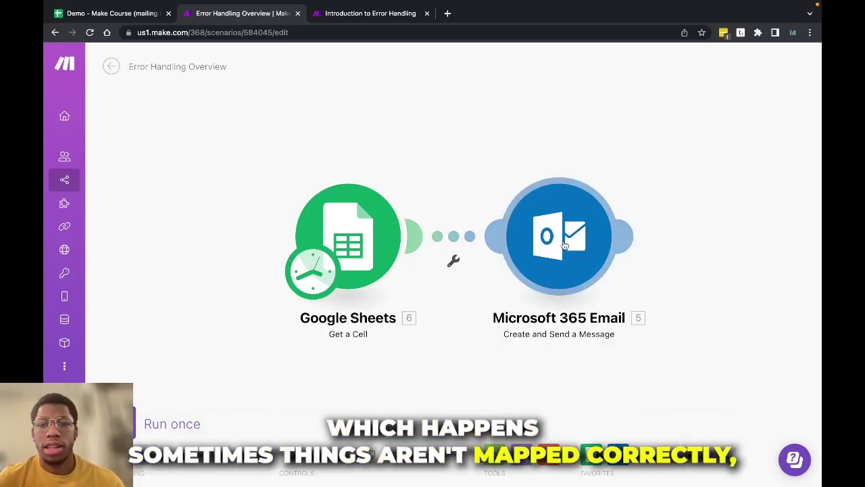
# Review the settings of the Microsoft 365 Email module and the Google Sheets module in the scenario.
pyautogui.click(543, 249)
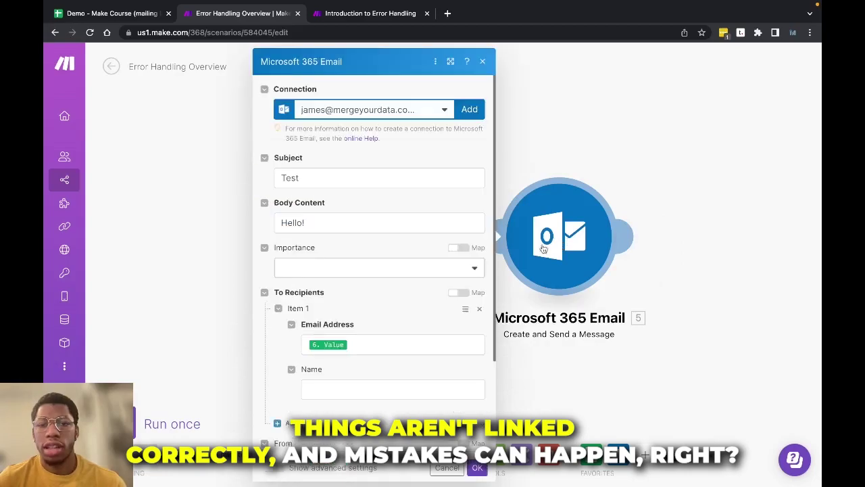
pyautogui.click(476, 467)
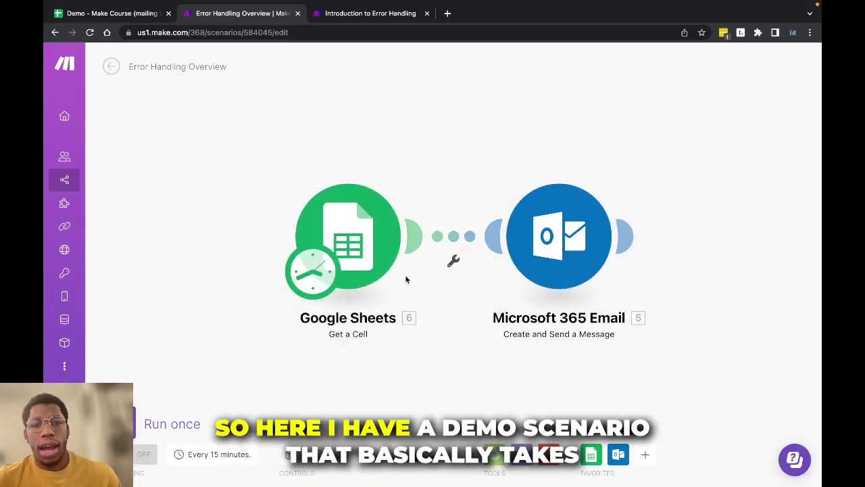
pyautogui.click(379, 252)
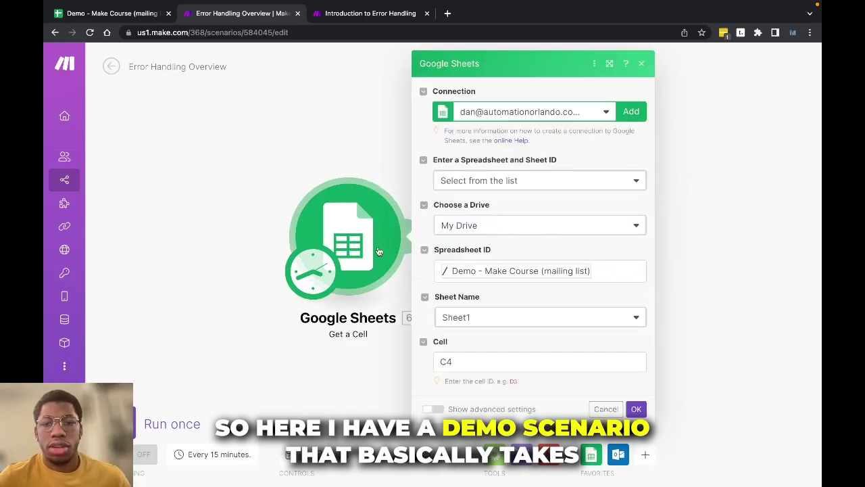
pyautogui.click(341, 171)
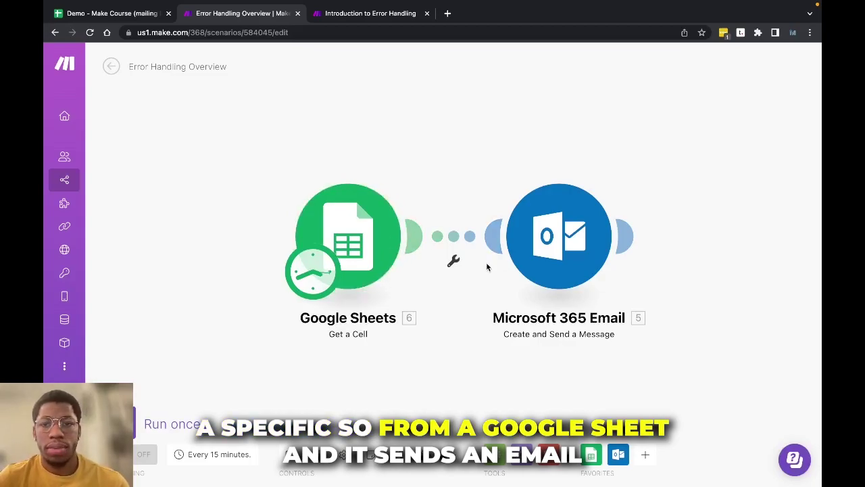
# Check what is mapped to the recipient's email address in the Microsoft 365 Email module.
pyautogui.click(541, 233)
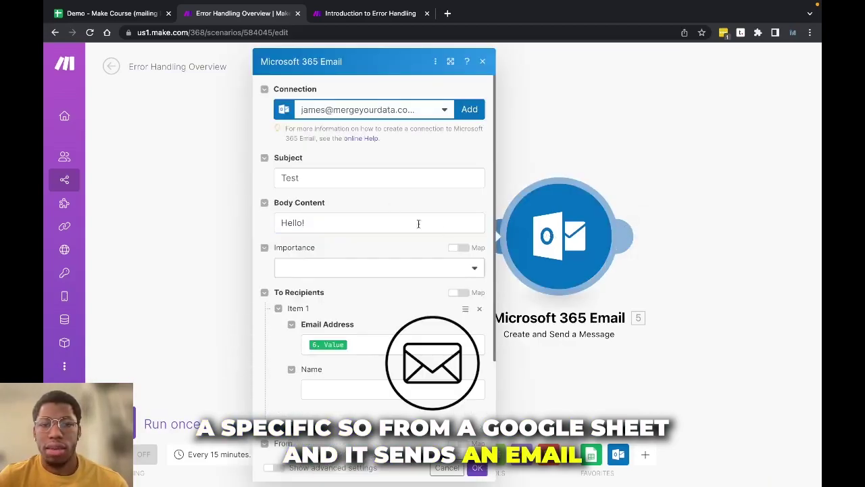
pyautogui.click(384, 345)
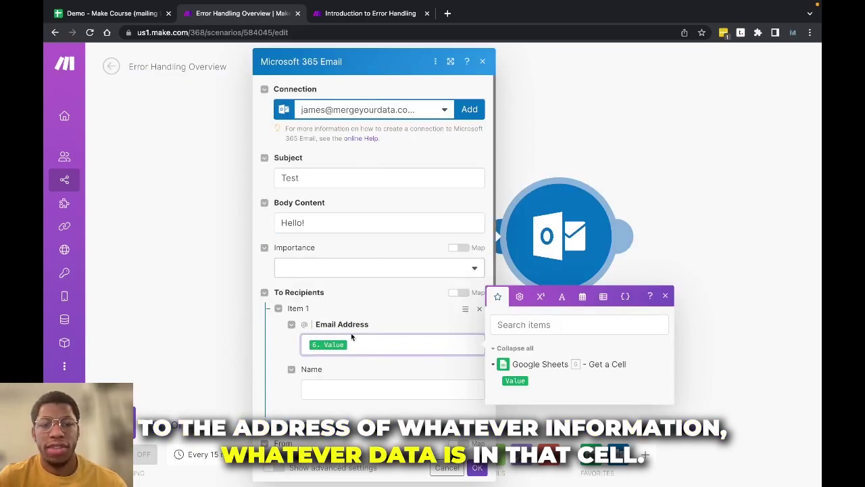
pyautogui.click(477, 467)
# Check which cell the Google Sheets module is configured to read, leaving its settings as they are.
pyautogui.click(352, 240)
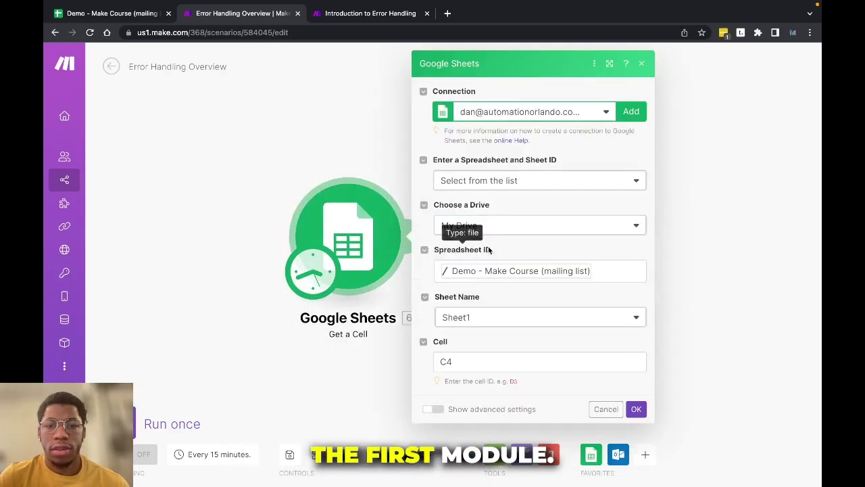
pyautogui.click(483, 362)
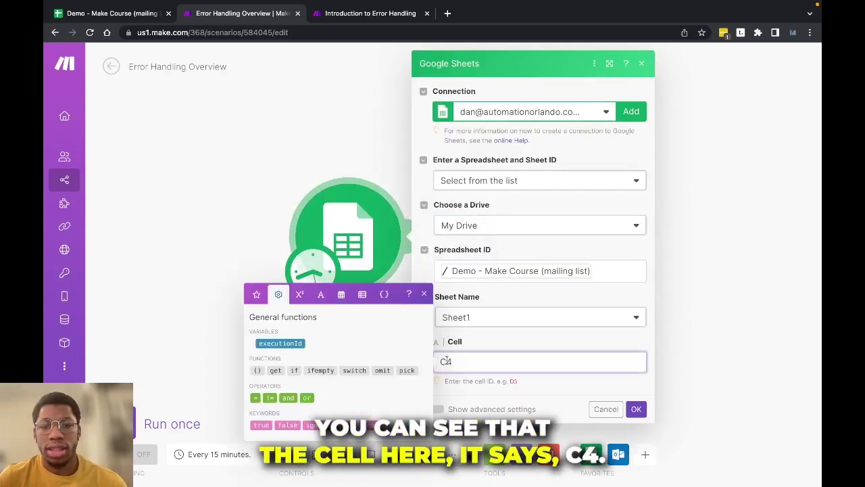
pyautogui.click(606, 409)
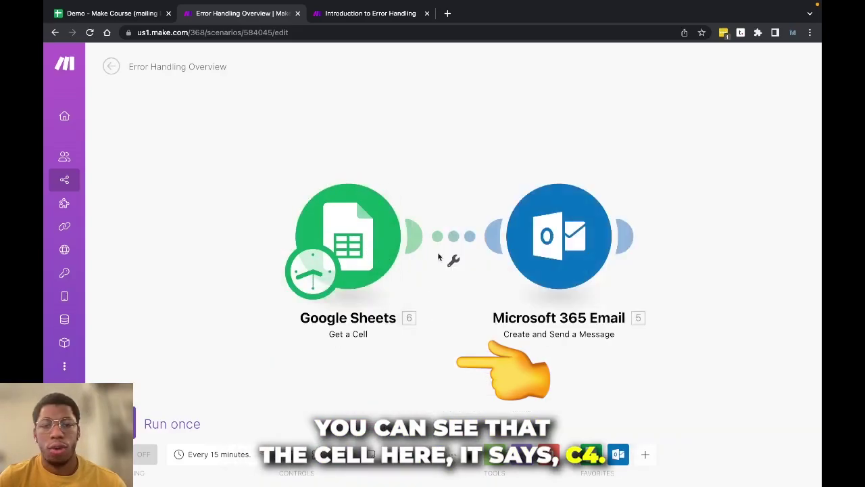
# Inspect cell C4 in the mailing list spreadsheet, and run the Error Handling Overview scenario once in Make.
pyautogui.click(115, 14)
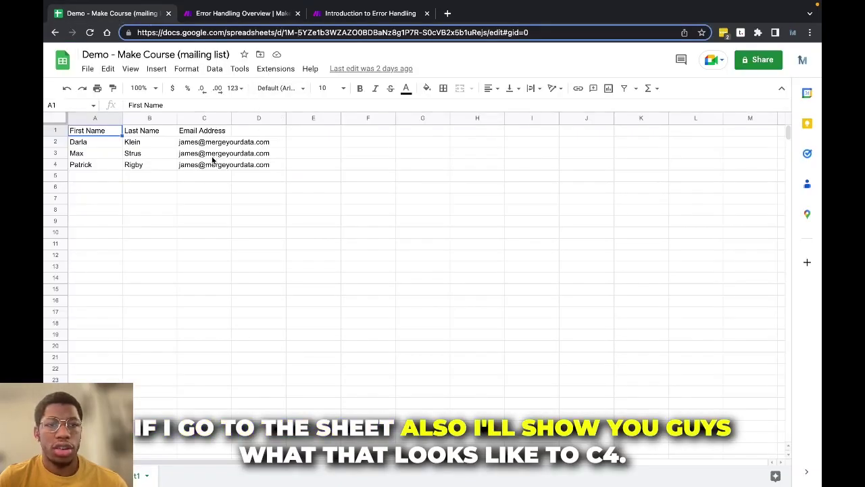
pyautogui.click(185, 166)
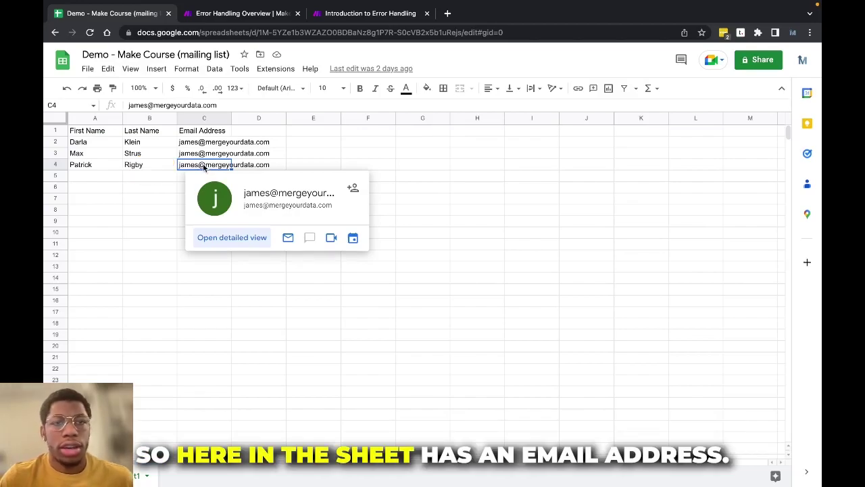
pyautogui.click(273, 21)
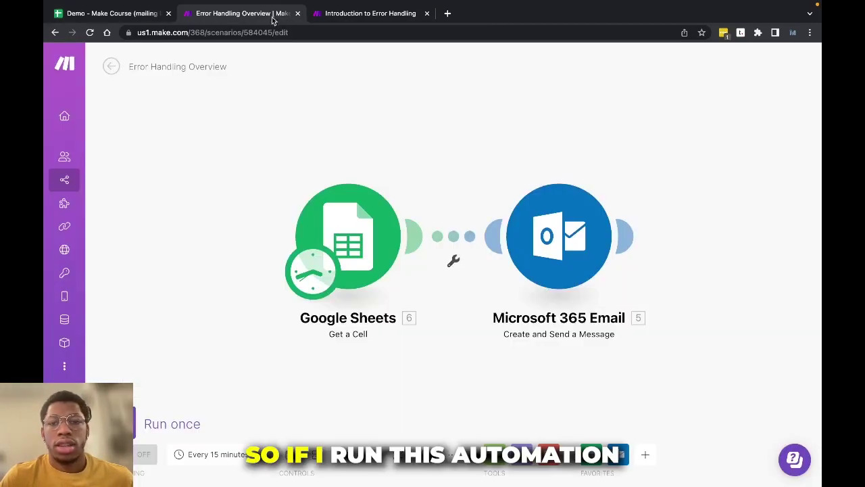
pyautogui.click(169, 423)
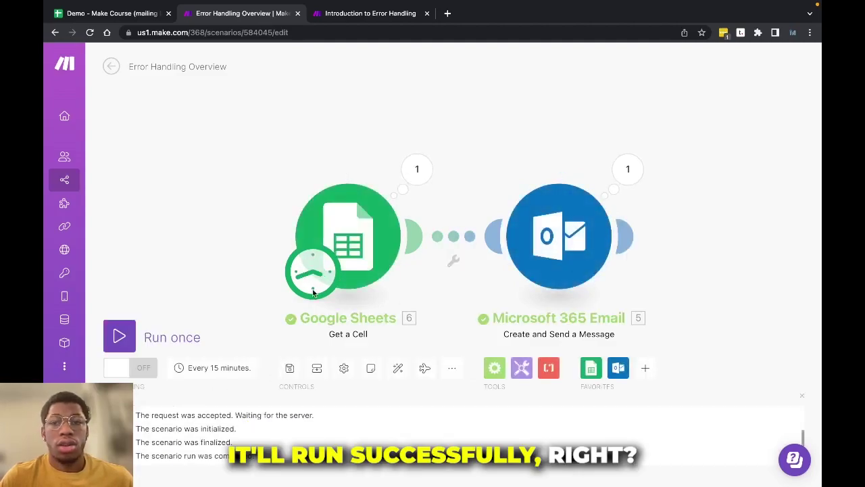
# Set the Google Sheets module's cell to C5 and run the scenario once.
pyautogui.click(385, 245)
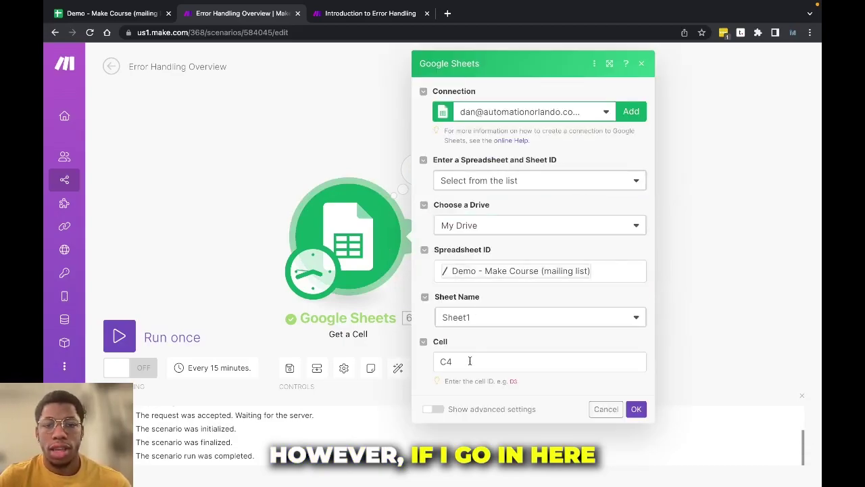
pyautogui.click(470, 361)
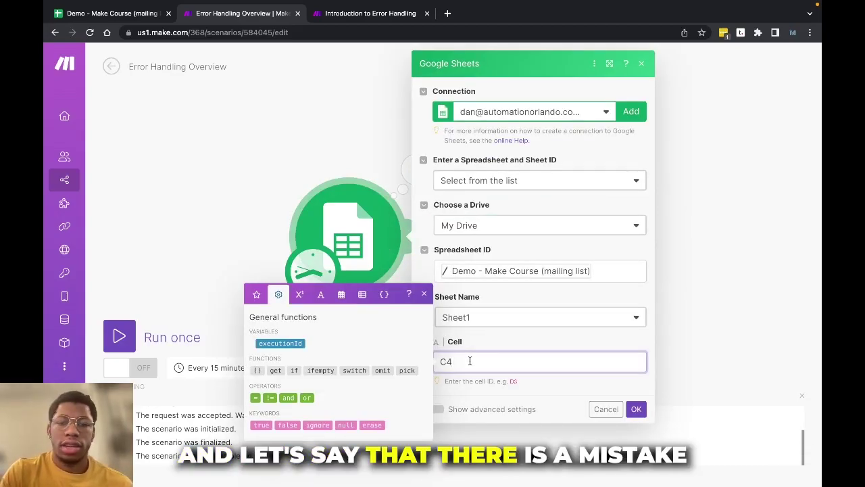
pyautogui.press('BackSpace')
pyautogui.write('5')
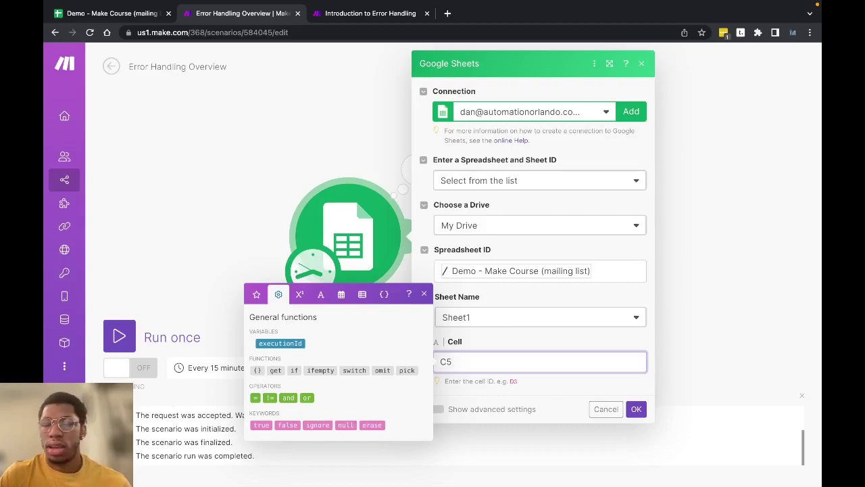
pyautogui.click(634, 409)
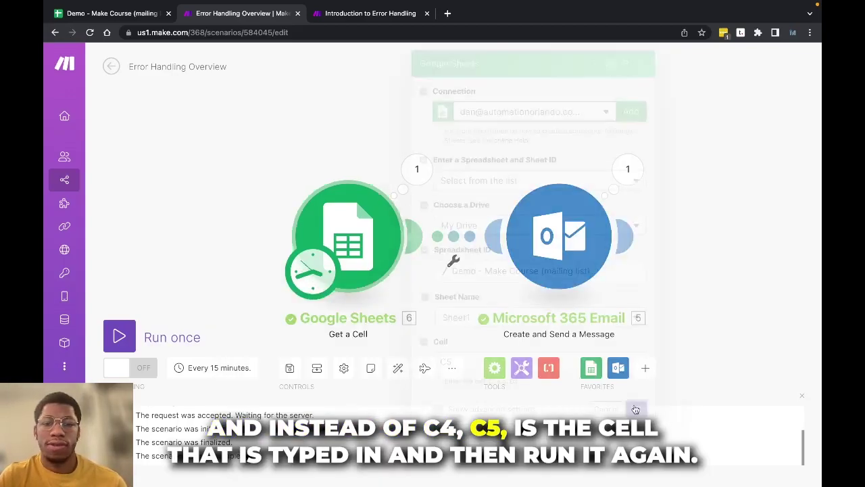
pyautogui.click(177, 336)
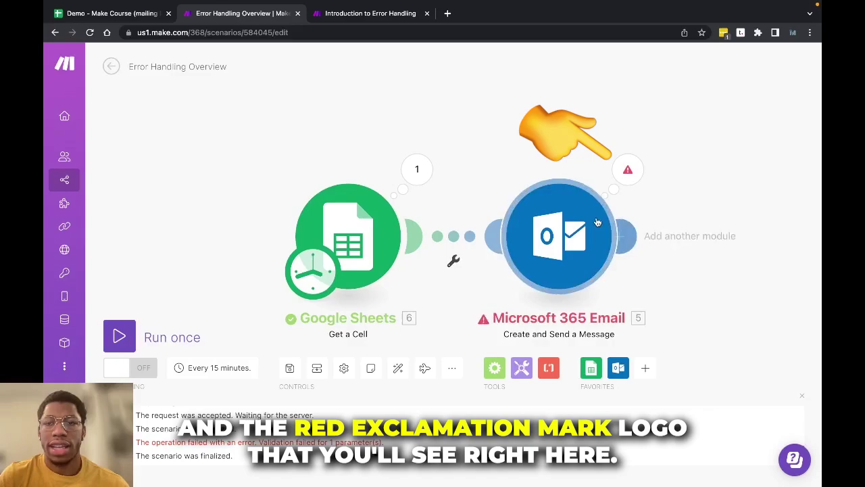
# Examine the error details of the Microsoft 365 Email module and the mapping in its recipient email address field.
pyautogui.click(617, 192)
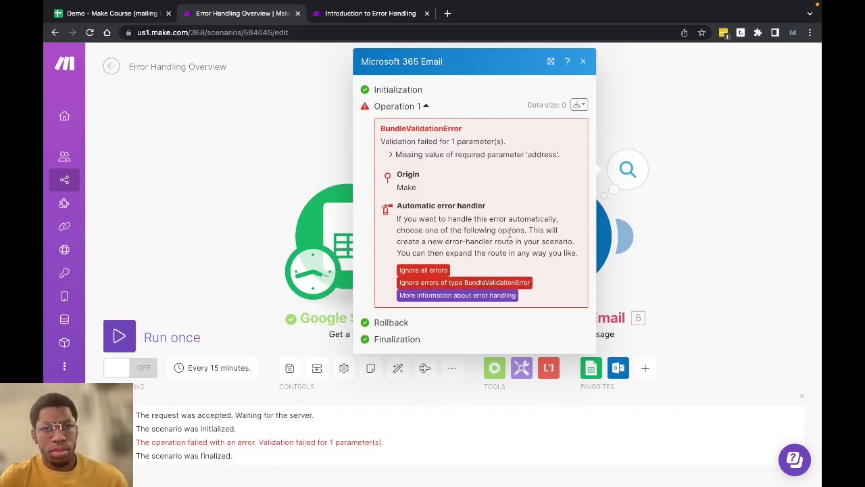
pyautogui.click(582, 61)
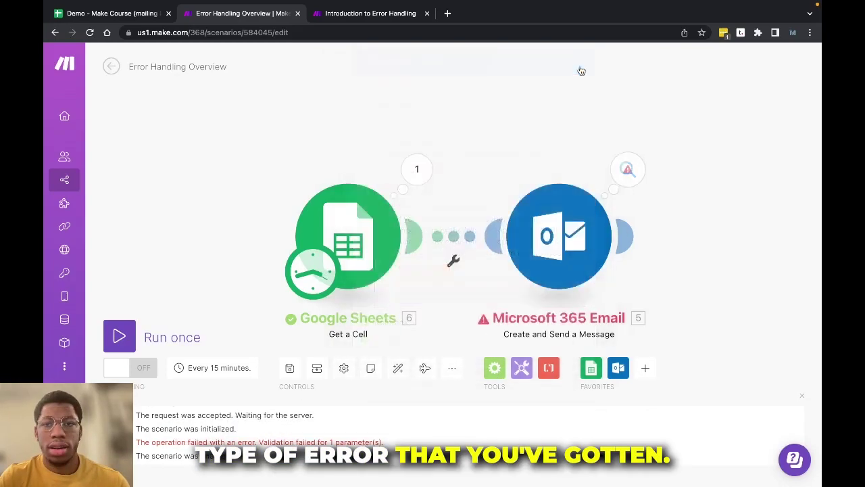
pyautogui.click(552, 218)
pyautogui.scroll(-3, 392, 277)
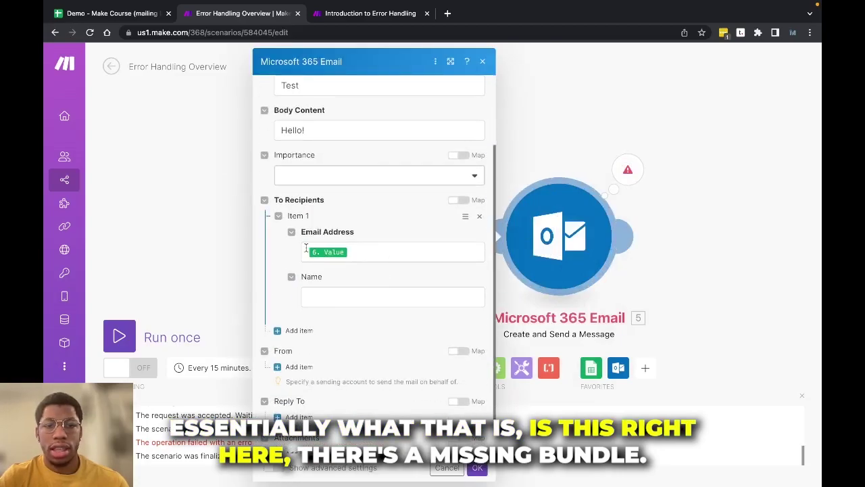
pyautogui.click(351, 254)
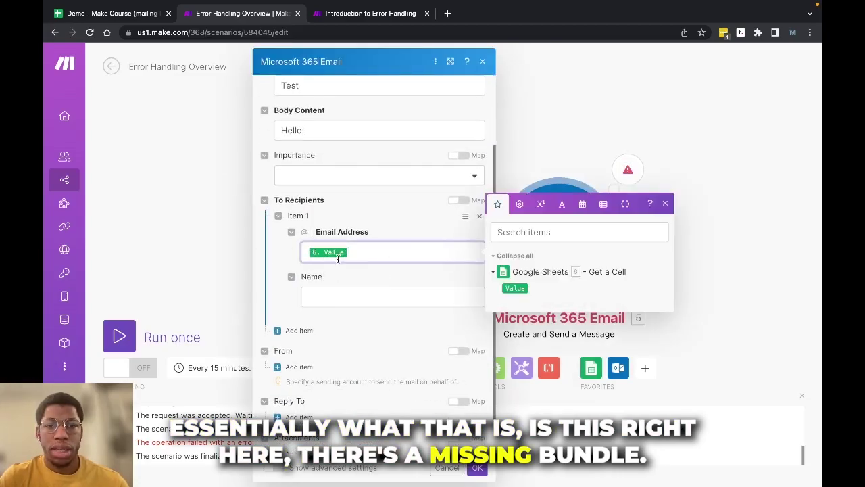
pyautogui.click(446, 468)
# Compare the required parameter named in the email module's error details with the module's Email Address field.
pyautogui.click(628, 169)
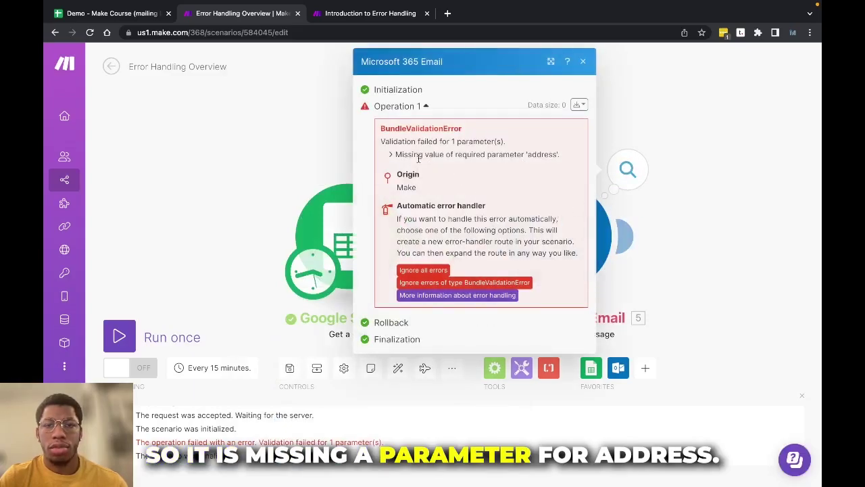
pyautogui.moveTo(456, 154); pyautogui.dragTo(561, 155)
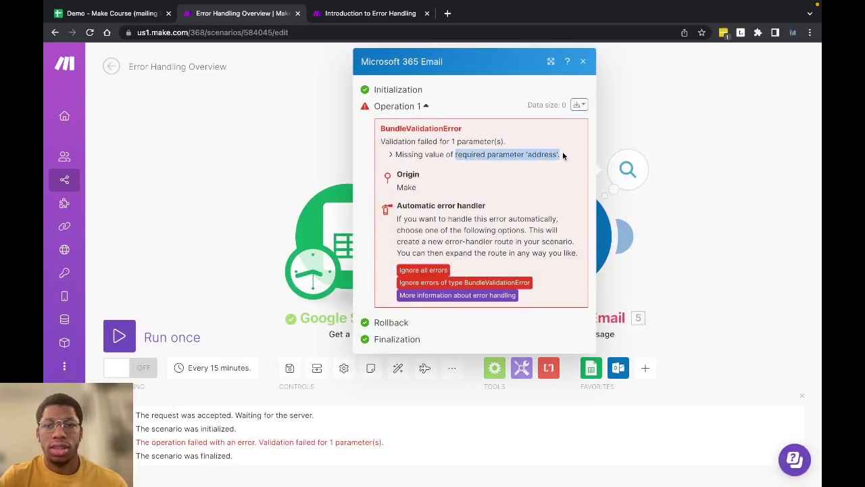
pyautogui.click(583, 62)
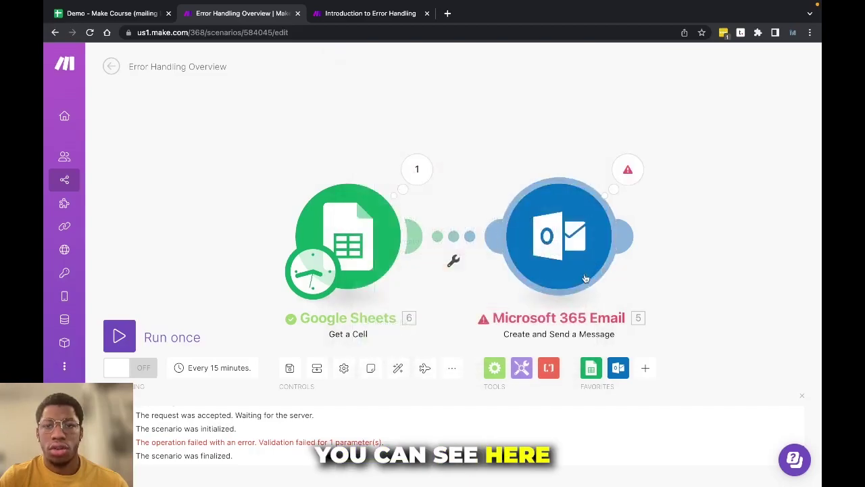
pyautogui.click(585, 276)
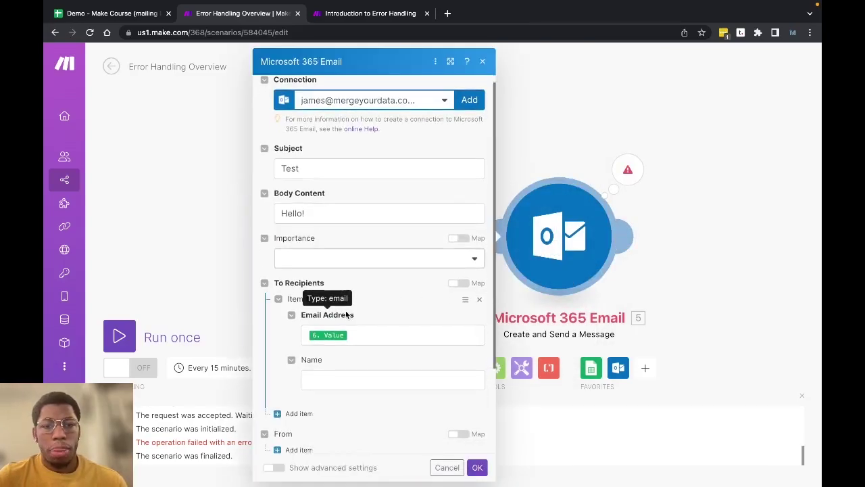
pyautogui.click(354, 331)
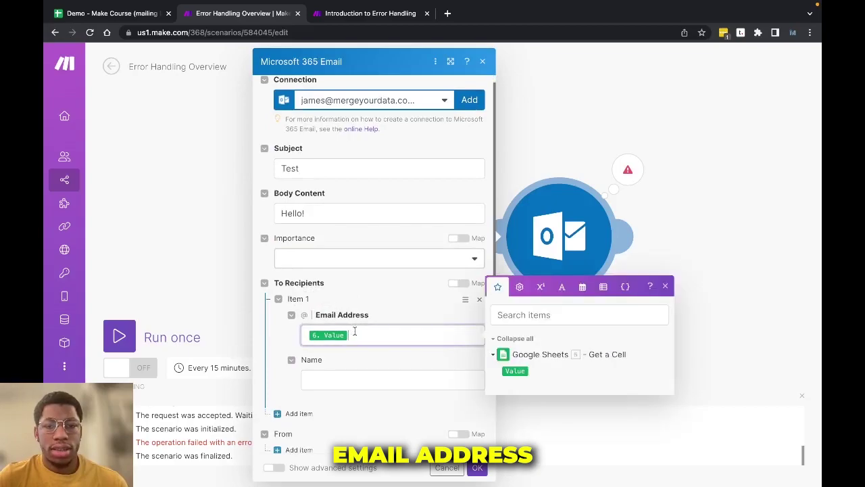
pyautogui.click(473, 473)
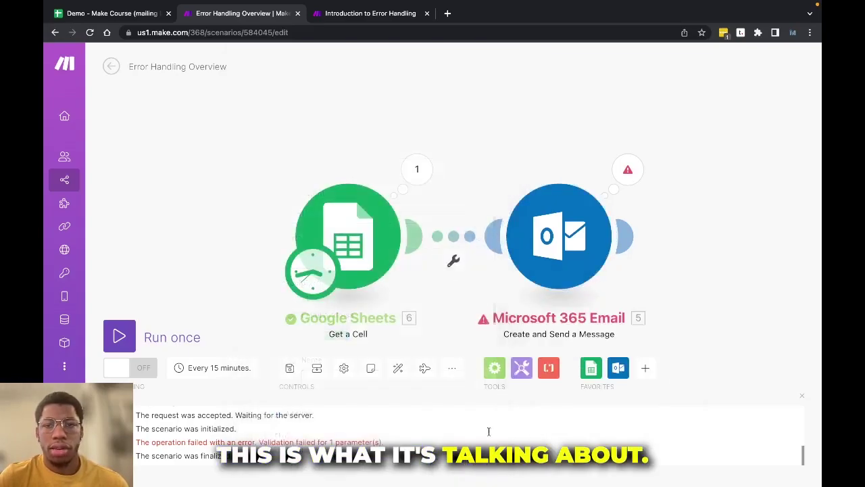
# Open Make's error handling documentation from the email module's error details and read about error handler routes and directives.
pyautogui.click(628, 189)
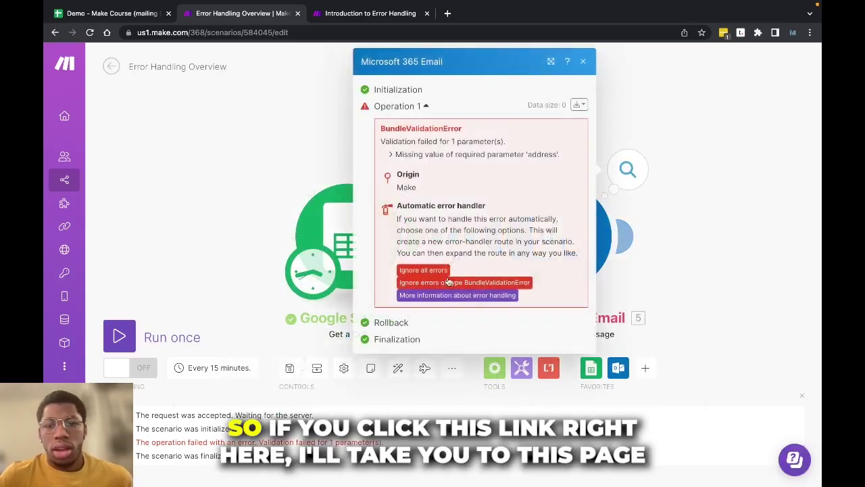
pyautogui.click(432, 296)
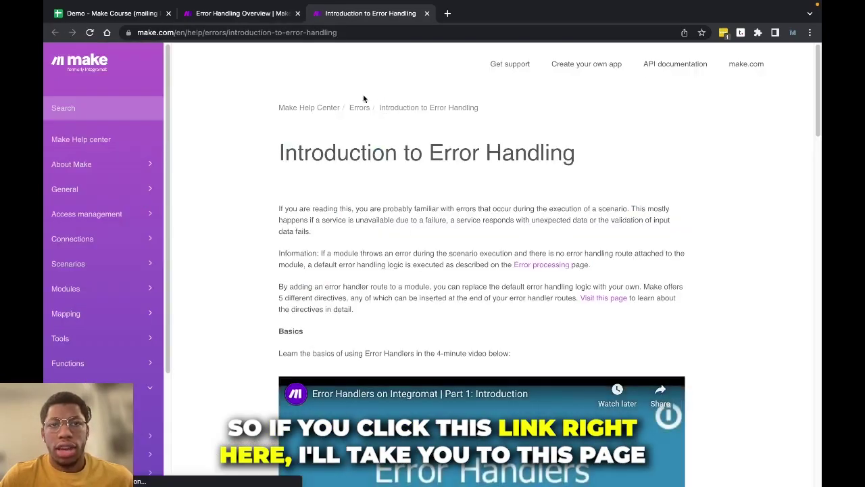
pyautogui.scroll(-2, 451, 224)
pyautogui.scroll(2, 451, 224)
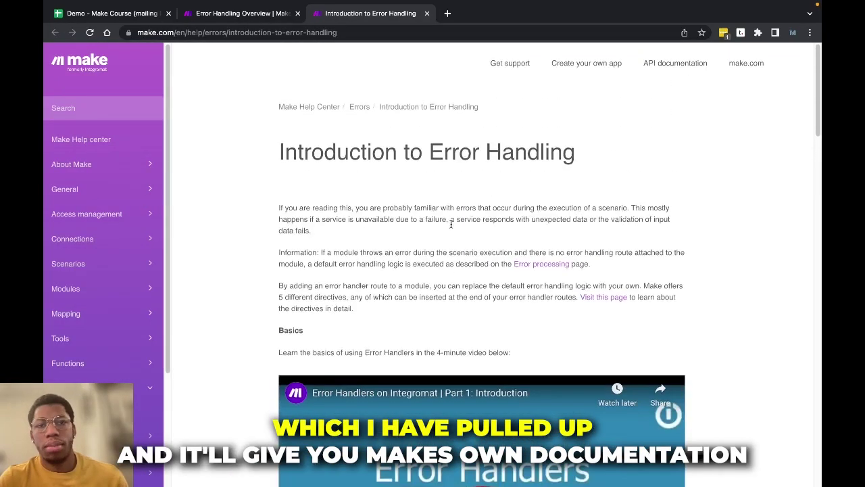
pyautogui.scroll(-5, 422, 187)
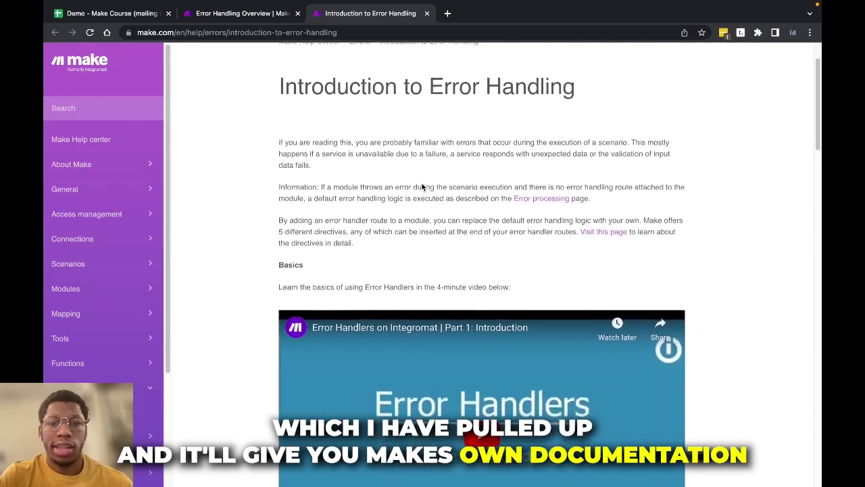
pyautogui.scroll(-4, 436, 200)
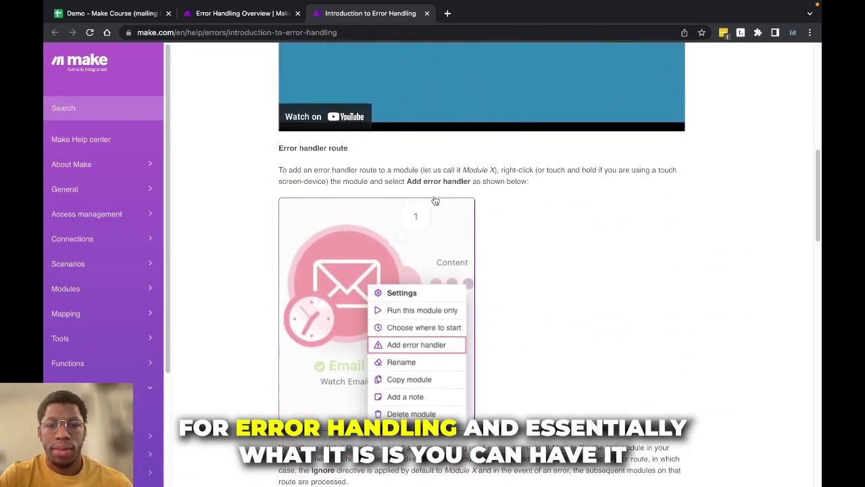
pyautogui.scroll(-5, 440, 203)
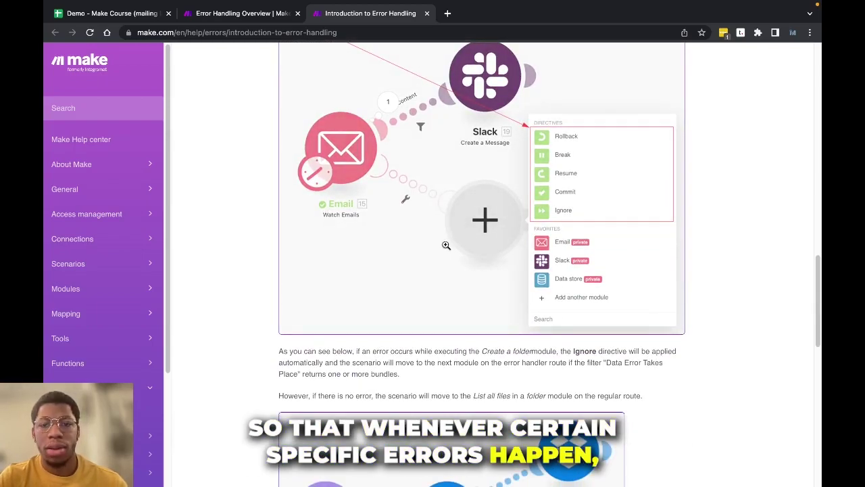
pyautogui.scroll(-1, 446, 246)
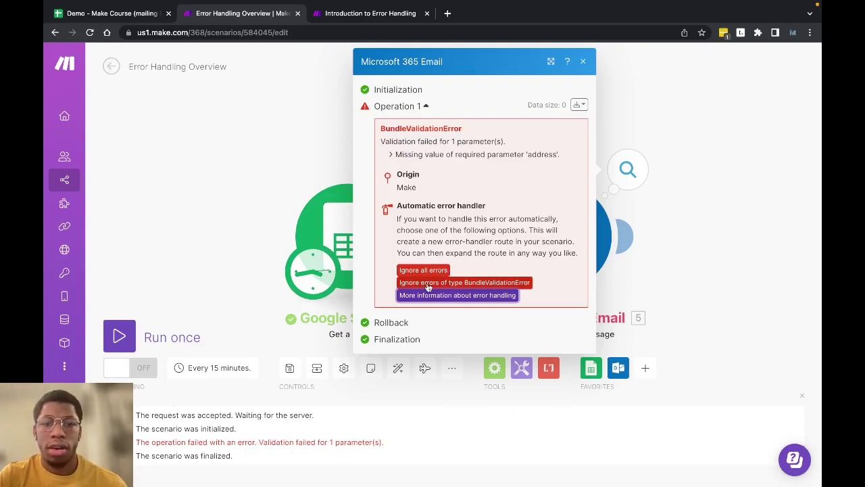
# Add an error handler to the email module that ignores errors of type BundleValidationError and run the scenario once.
pyautogui.click(427, 282)
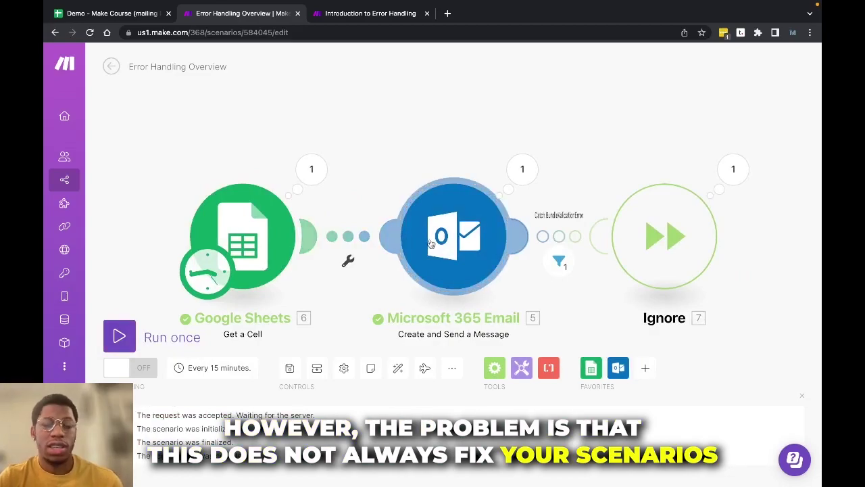
# Review the value mapped to the recipient Email Address in the Microsoft 365 Email module and leave its settings without saving.
pyautogui.click(438, 241)
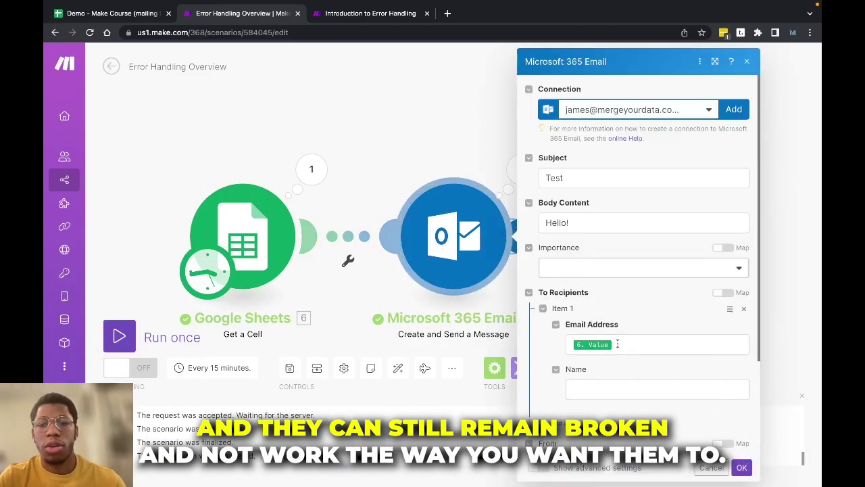
pyautogui.click(617, 344)
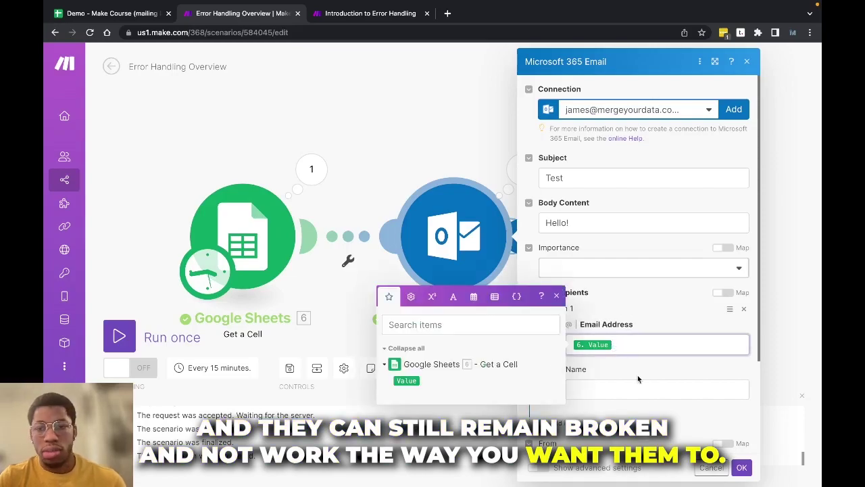
pyautogui.click(703, 475)
pyautogui.click(704, 475)
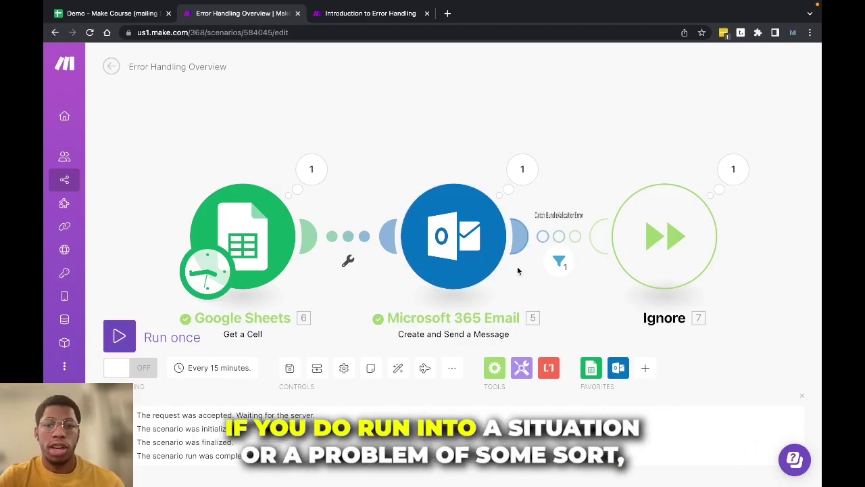
# Delete the Ignore module from the scenario and run the scenario once.
pyautogui.rightClick(666, 251)
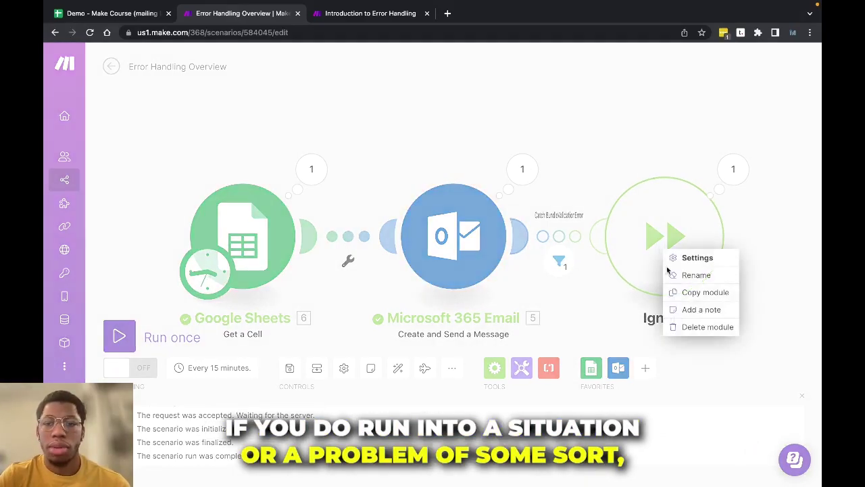
pyautogui.click(674, 327)
pyautogui.click(119, 336)
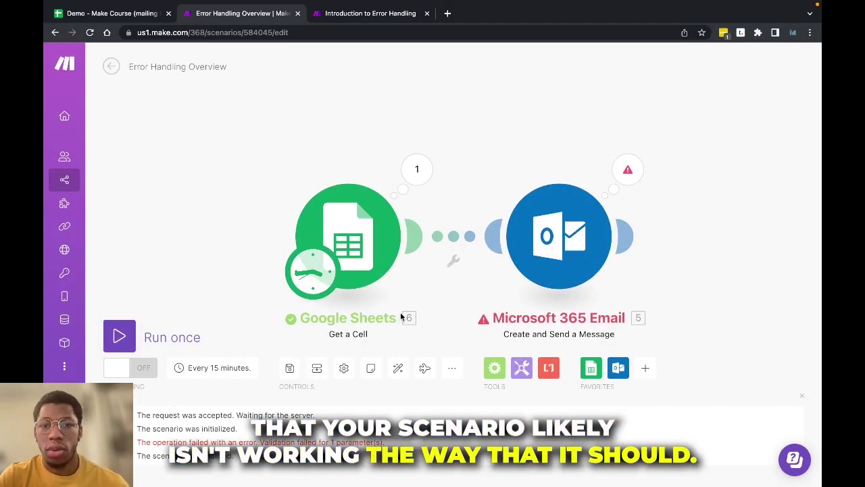
# Inspect the recipient Email Address mapping of the failed Microsoft 365 Email module.
pyautogui.click(526, 259)
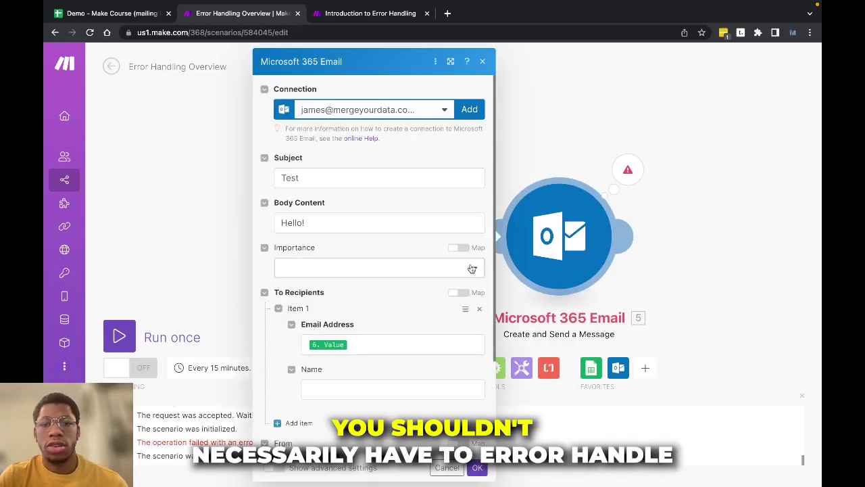
pyautogui.click(404, 349)
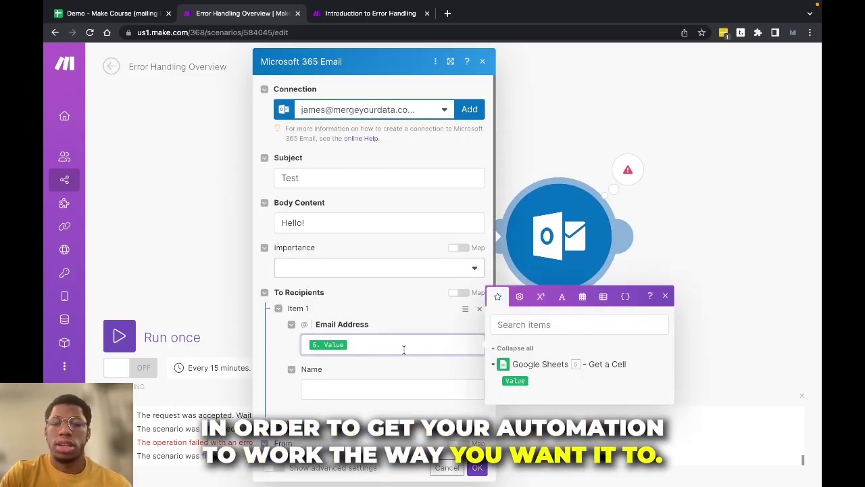
pyautogui.click(438, 473)
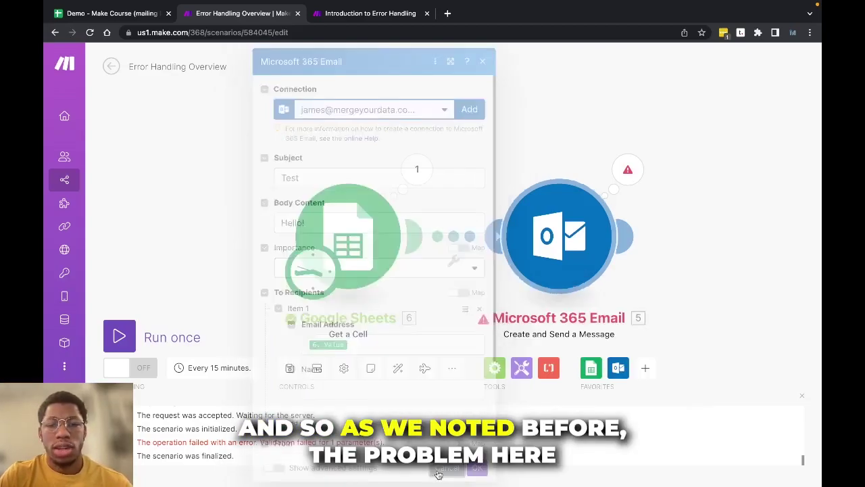
# Compare the Google Sheets module's Cell setting with the content of cell C5 in the mailing list spreadsheet.
pyautogui.click(341, 232)
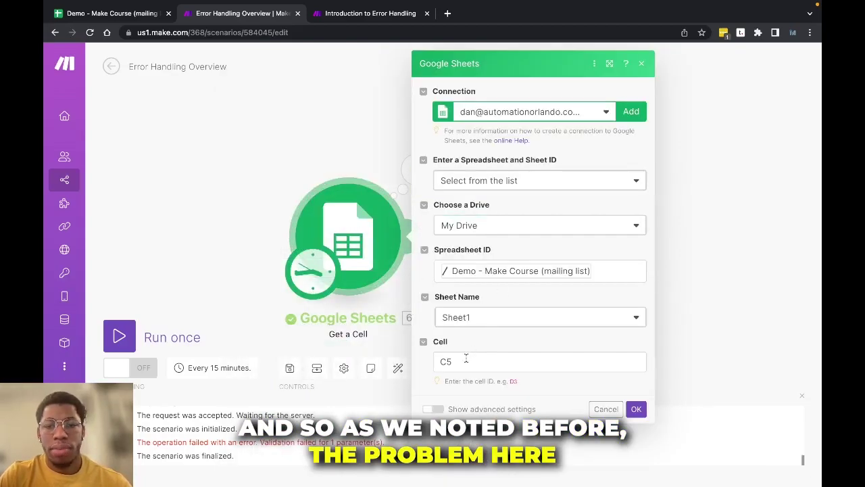
pyautogui.click(466, 359)
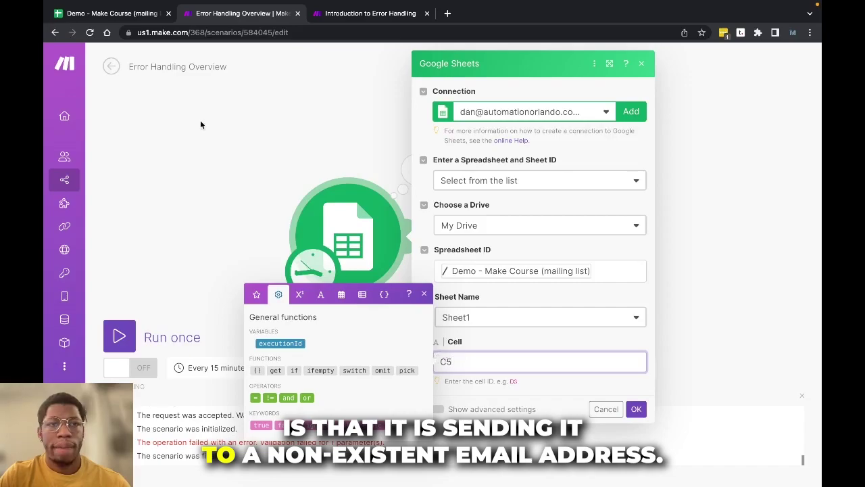
pyautogui.click(151, 19)
pyautogui.click(210, 176)
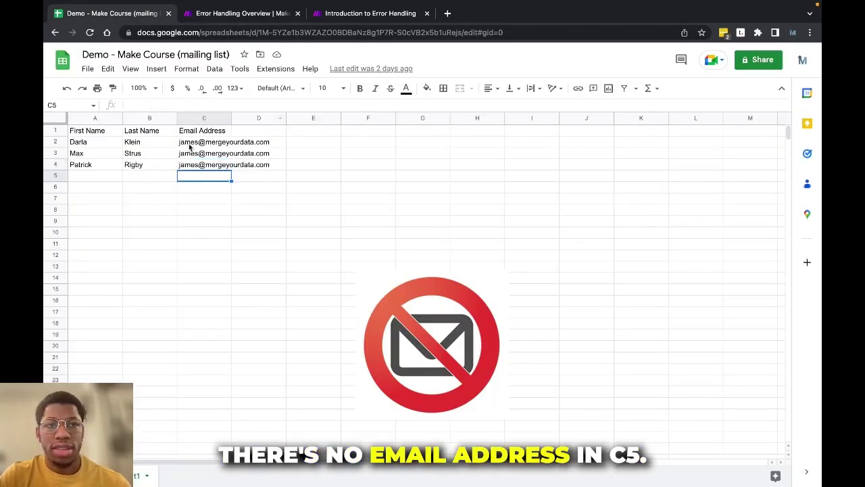
pyautogui.click(240, 12)
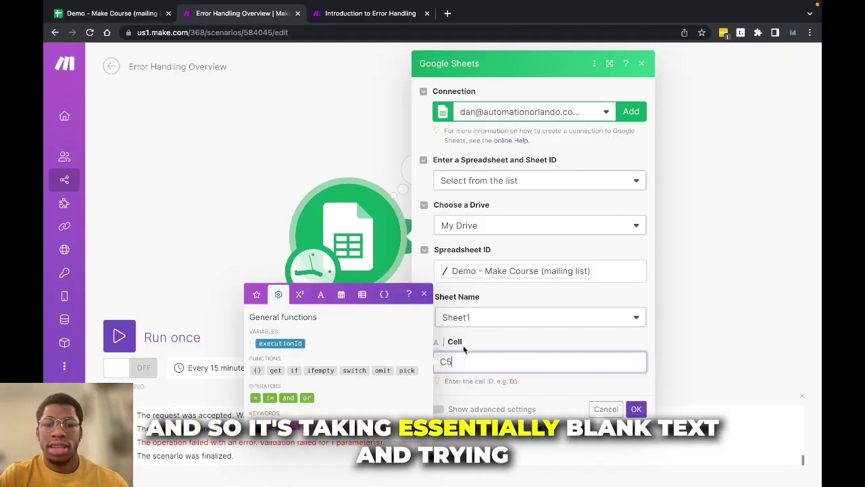
pyautogui.click(636, 408)
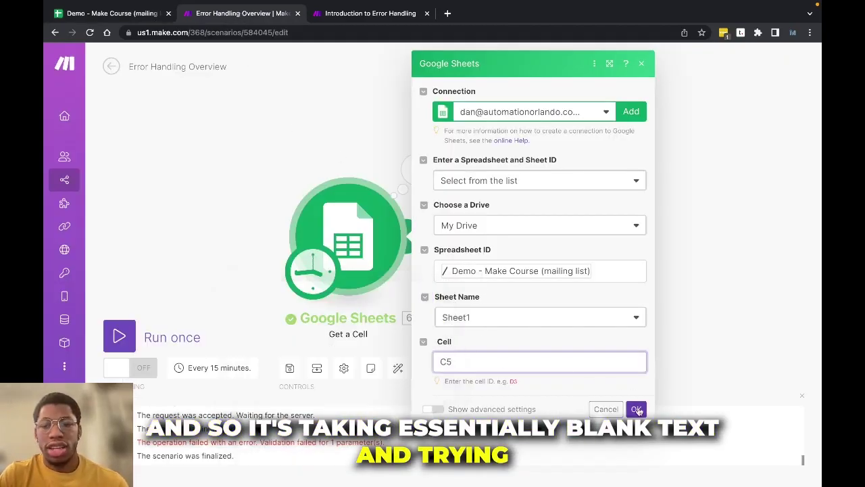
# Recheck that the email module's recipient address is mapped to the Google Sheets Value.
pyautogui.click(534, 254)
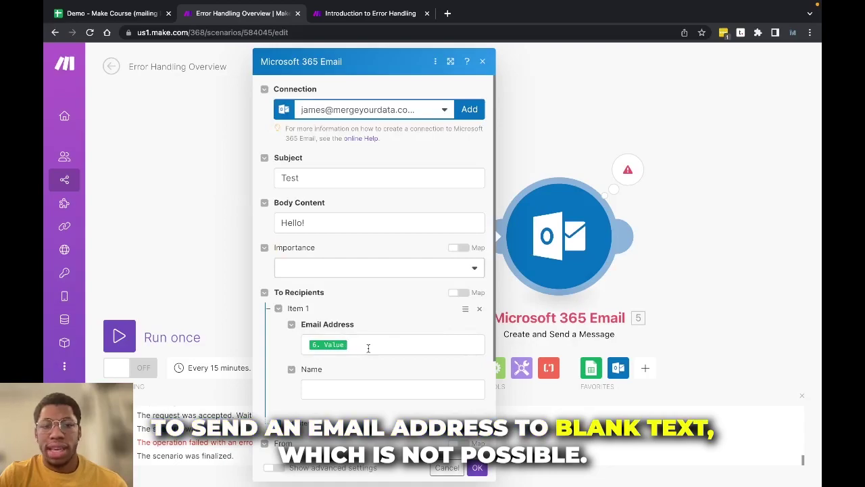
pyautogui.click(369, 347)
pyautogui.click(246, 214)
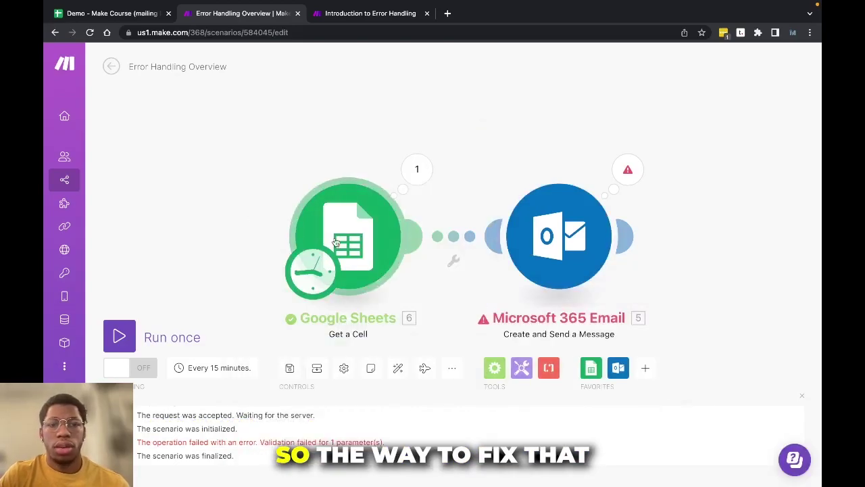
# Set the Google Sheets module's cell to C4.
pyautogui.click(335, 242)
pyautogui.click(467, 367)
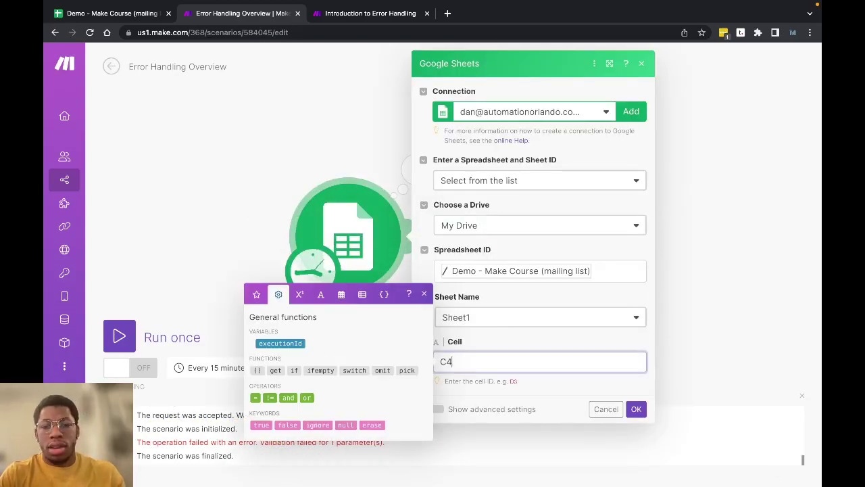
pyautogui.click(634, 410)
# Check the content of cell C4 in the mailing list spreadsheet and run the scenario once.
pyautogui.click(108, 13)
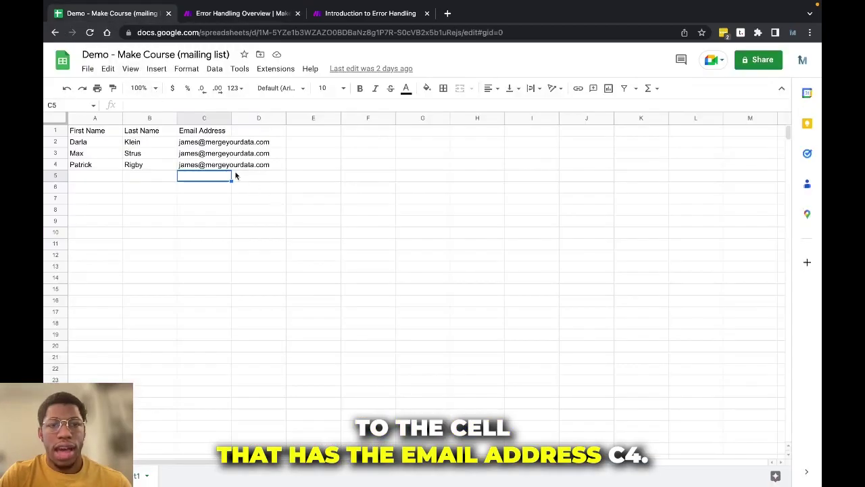
pyautogui.click(211, 167)
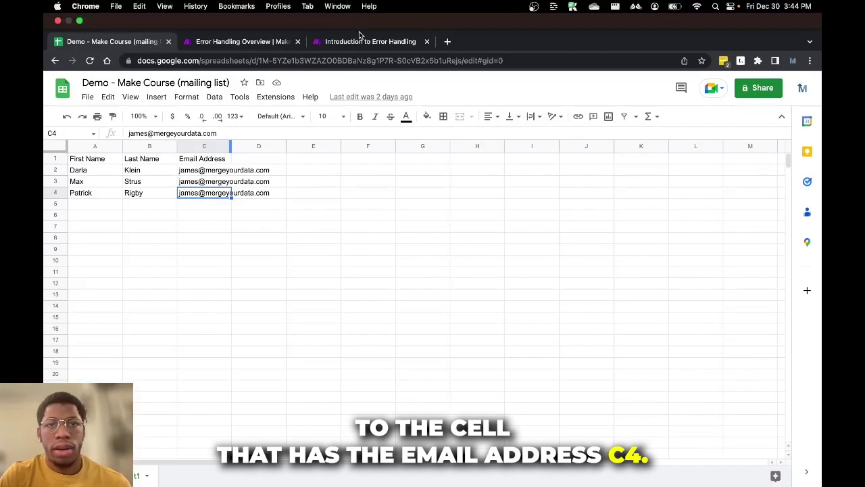
pyautogui.click(287, 41)
pyautogui.click(119, 336)
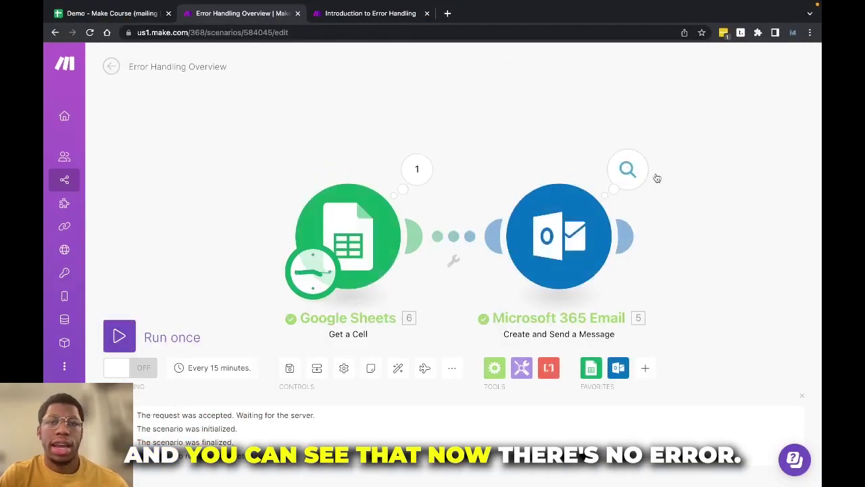
# Examine the recipient email address in the input bundle of the Microsoft 365 Email module's operation.
pyautogui.click(628, 173)
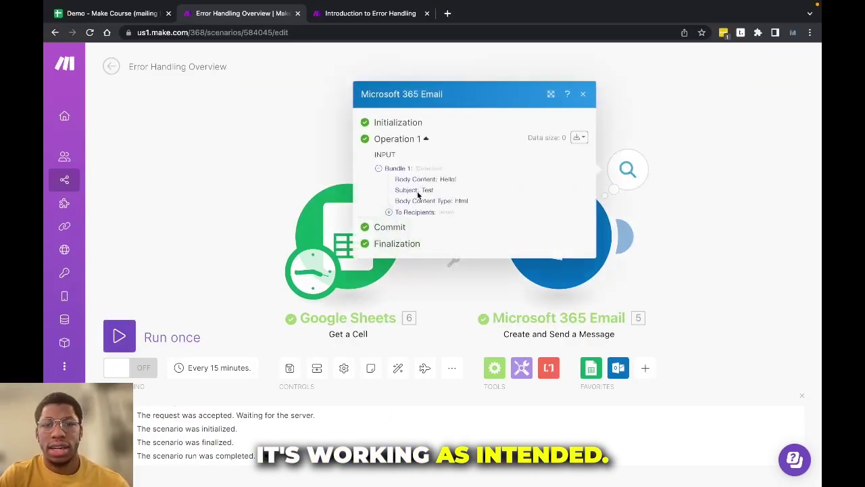
pyautogui.click(400, 212)
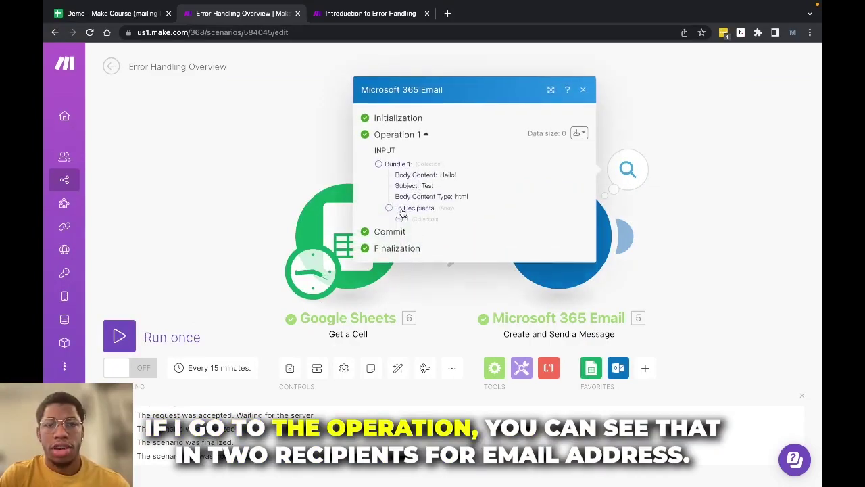
pyautogui.click(406, 217)
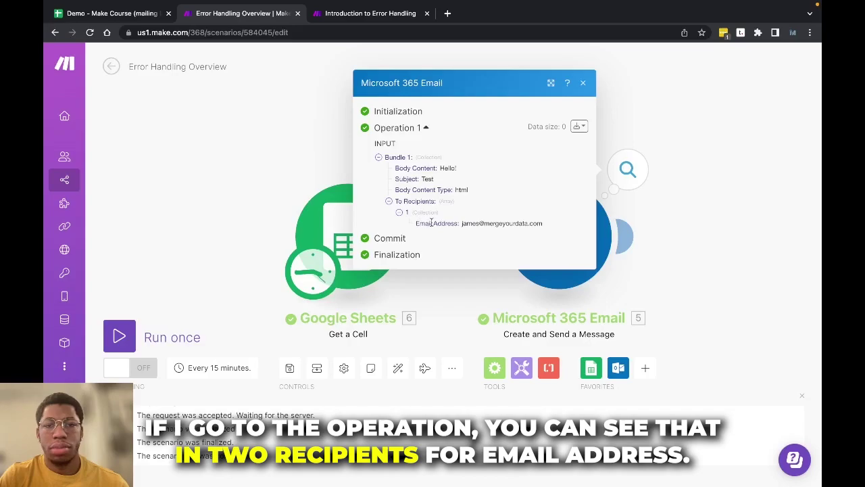
pyautogui.moveTo(462, 224); pyautogui.dragTo(553, 224)
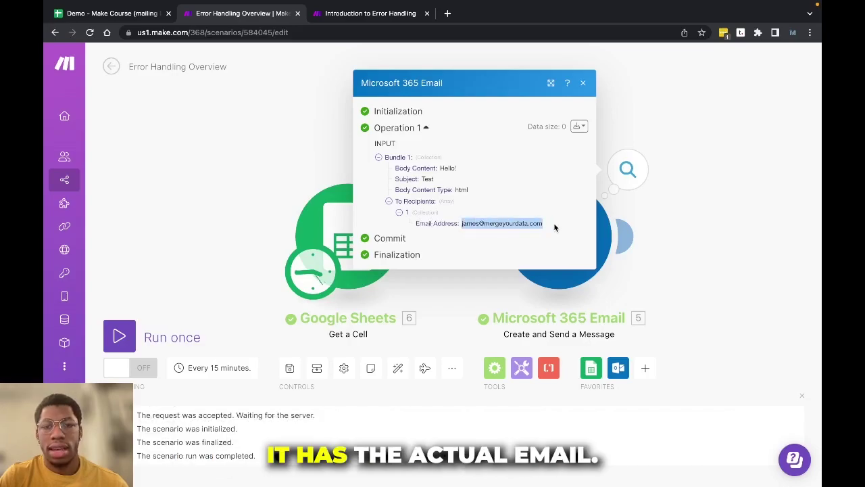
pyautogui.click(582, 82)
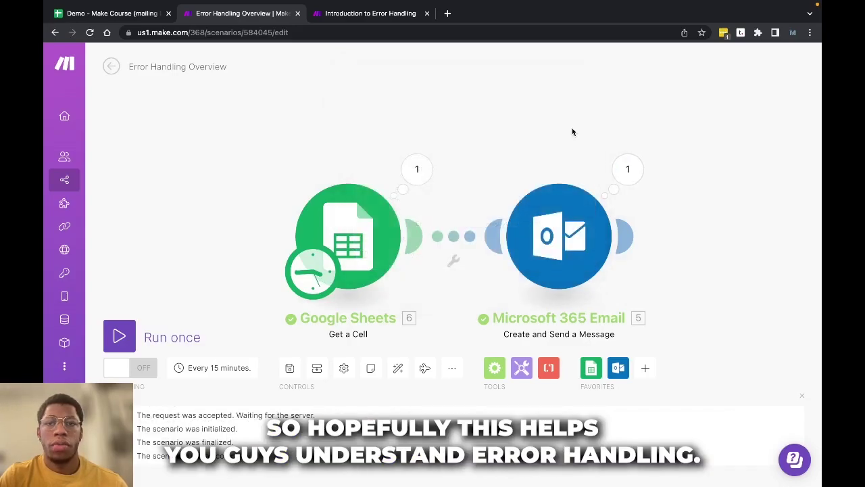